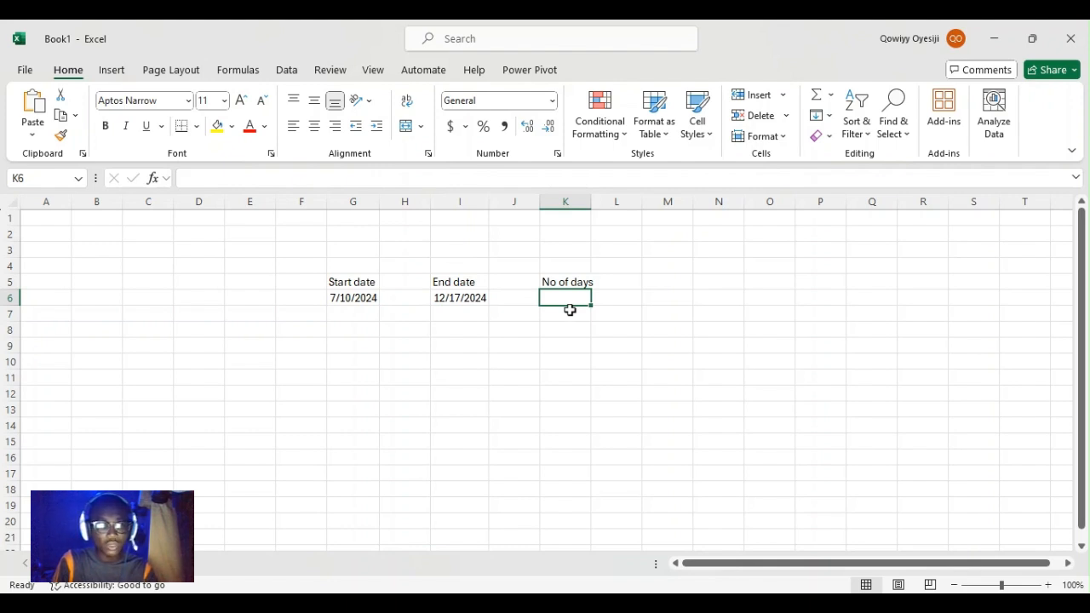
Discard the half-started formula and return to cell K6
type("=")
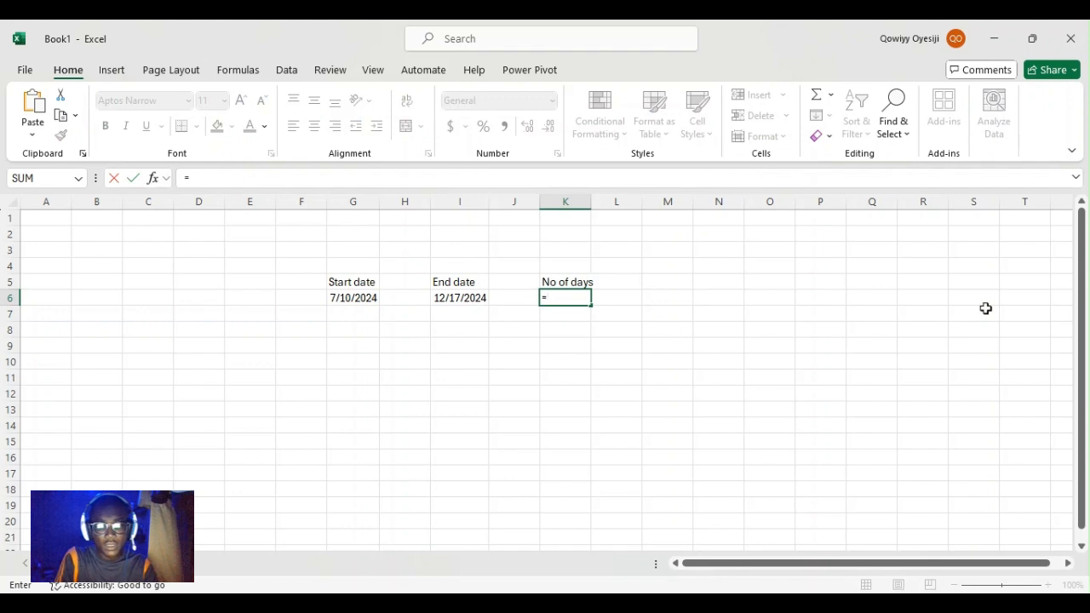
key("BackSpace")
key("Return")
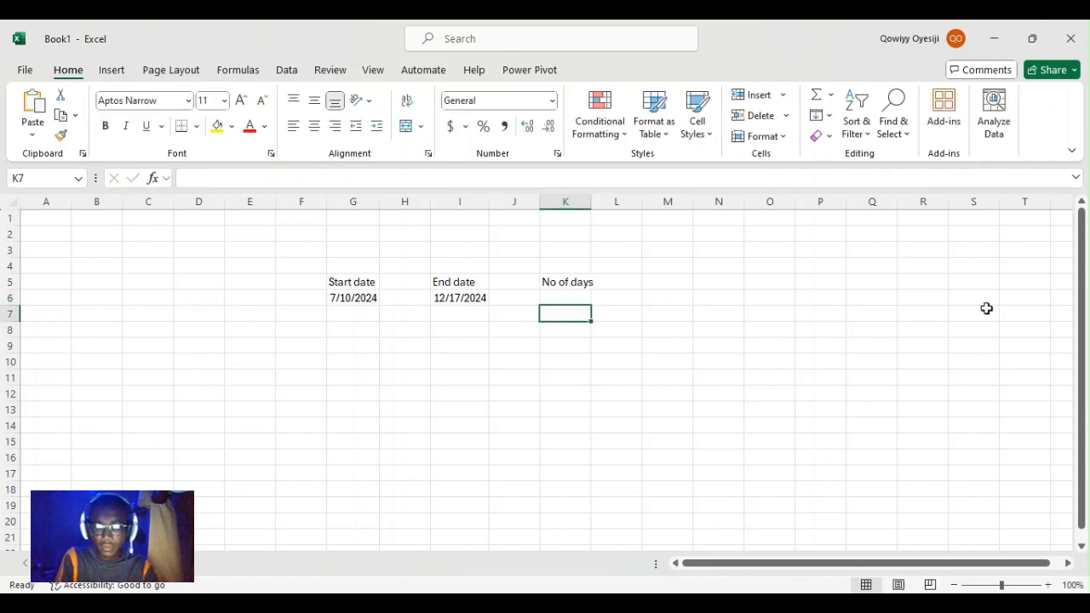
key("Up")
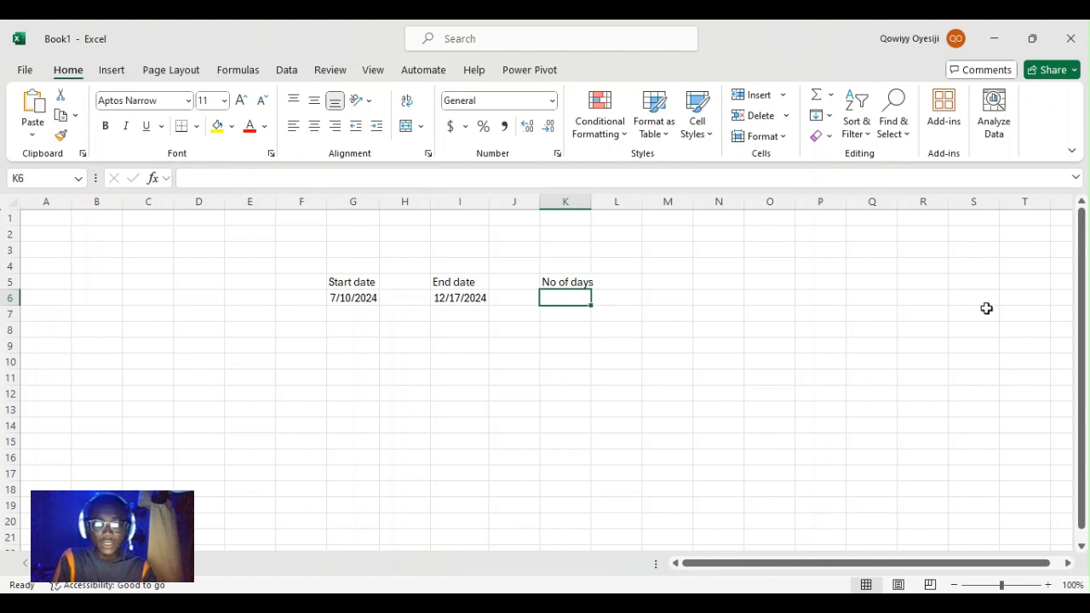
Enter =NETWORKDAYS(G6,I6) in K6, returning 115 working days
type("=netwo")
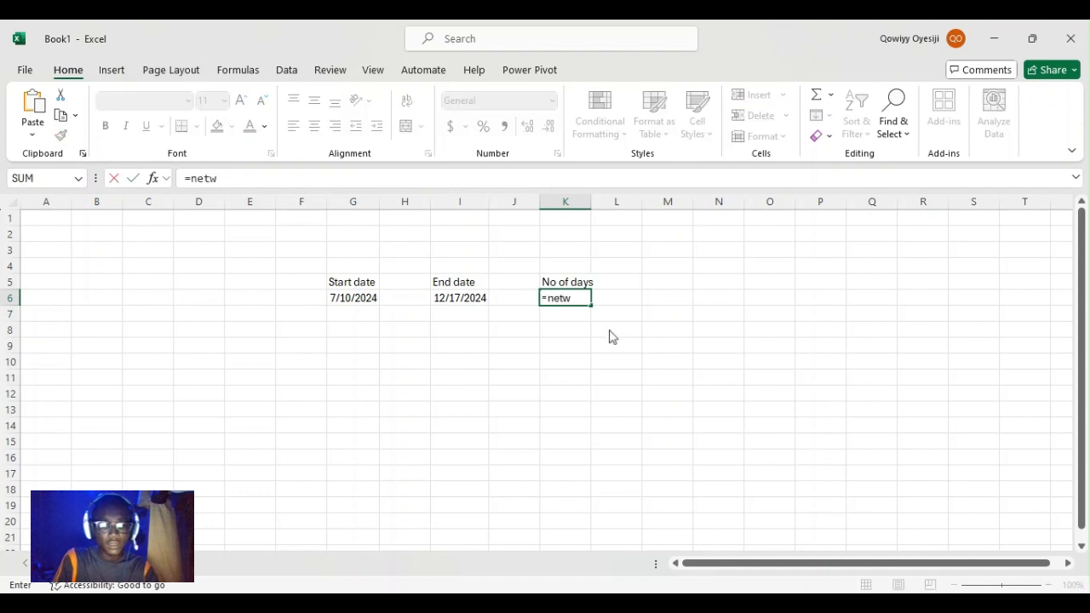
key("Tab")
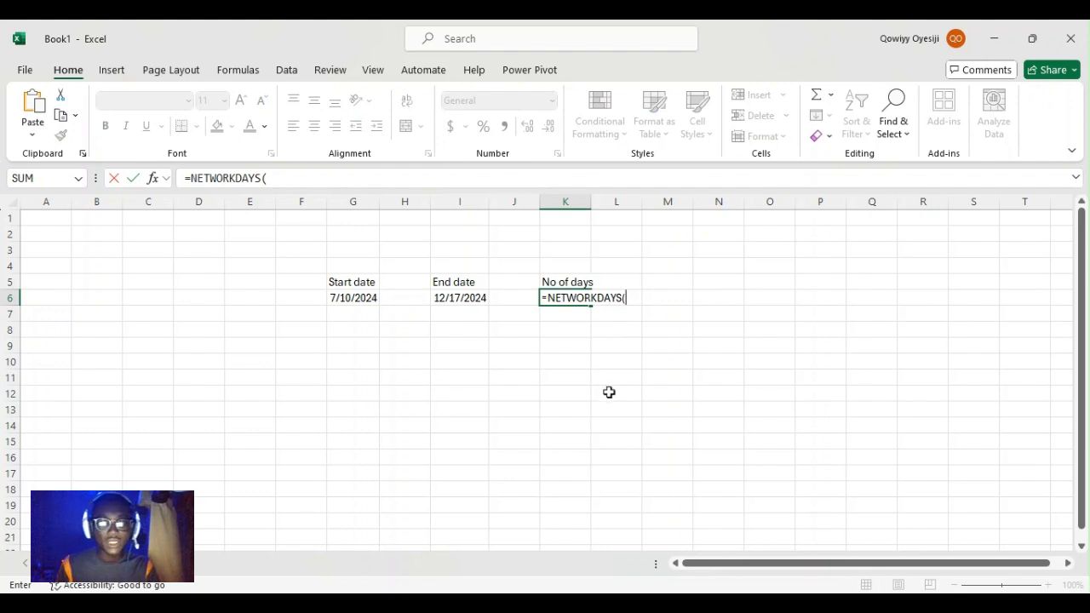
left_click(366, 294)
type(",")
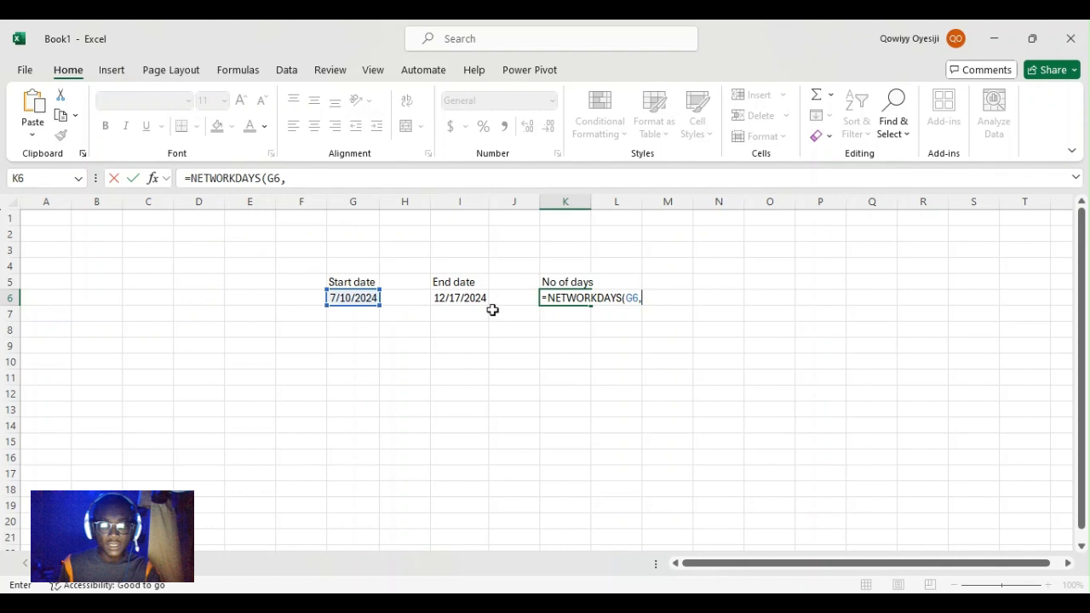
left_click(477, 297)
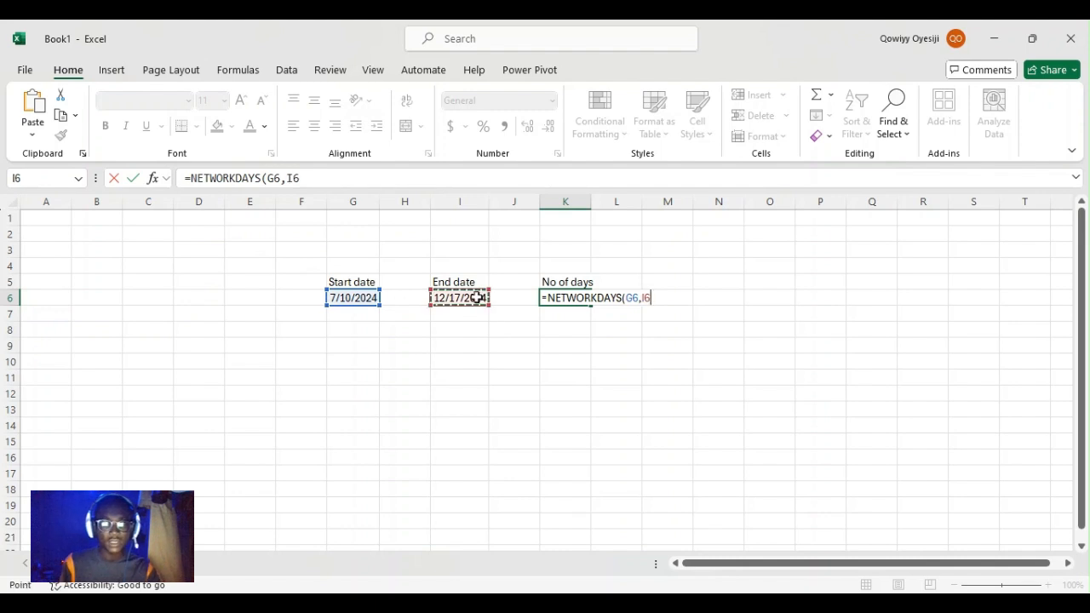
type(")")
key("Return")
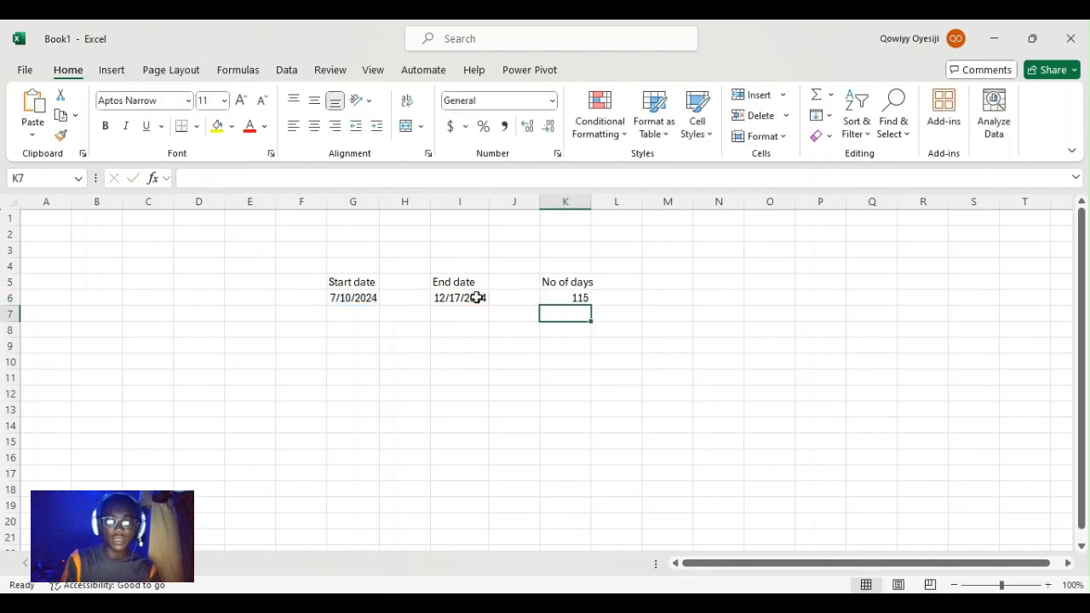
left_click(575, 297)
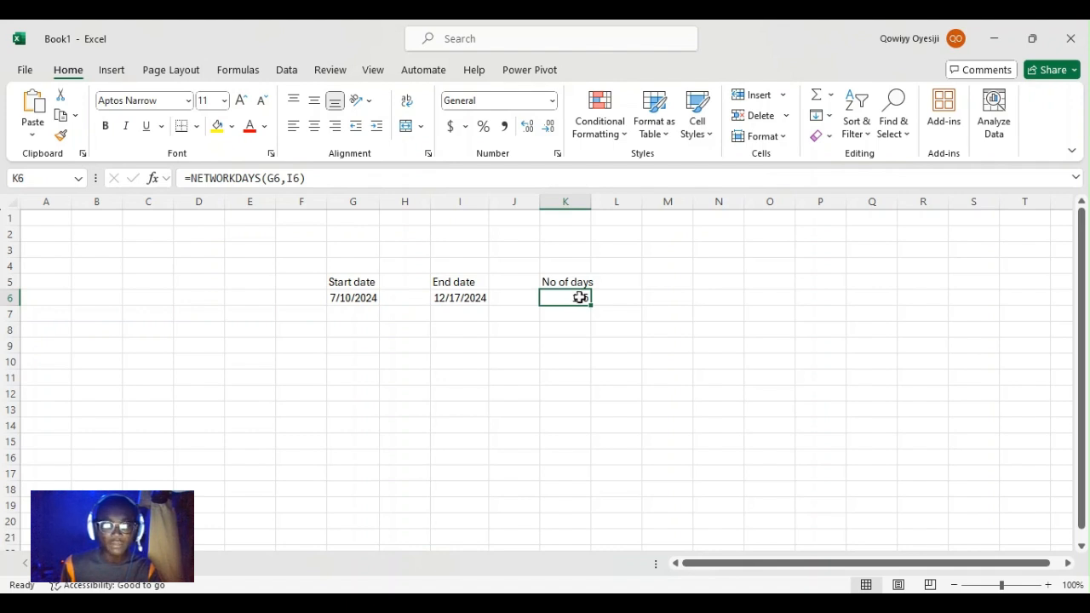
left_click(709, 294)
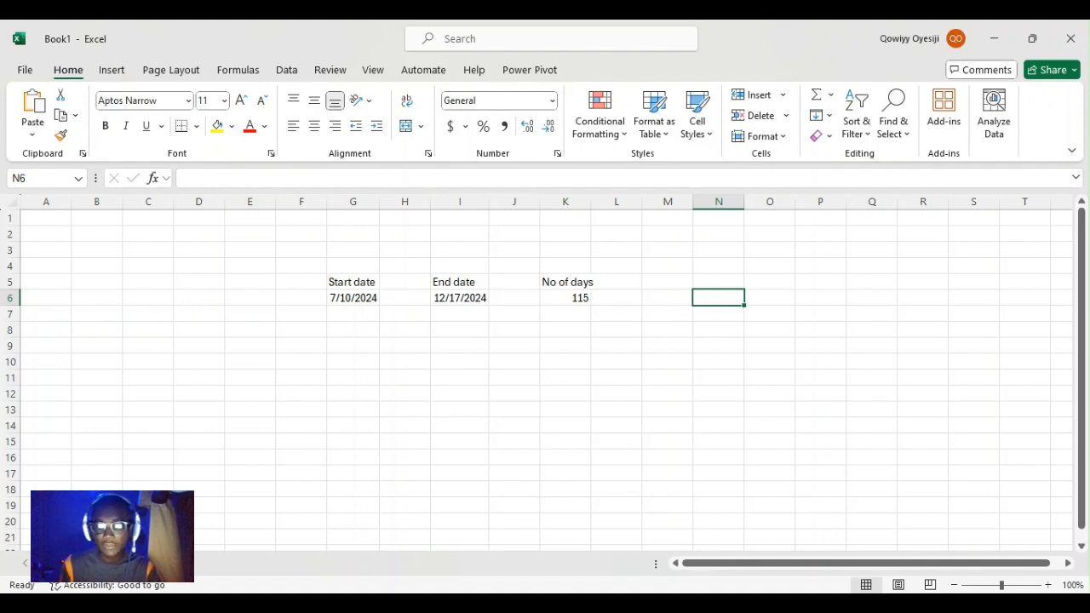
key("alt+Tab")
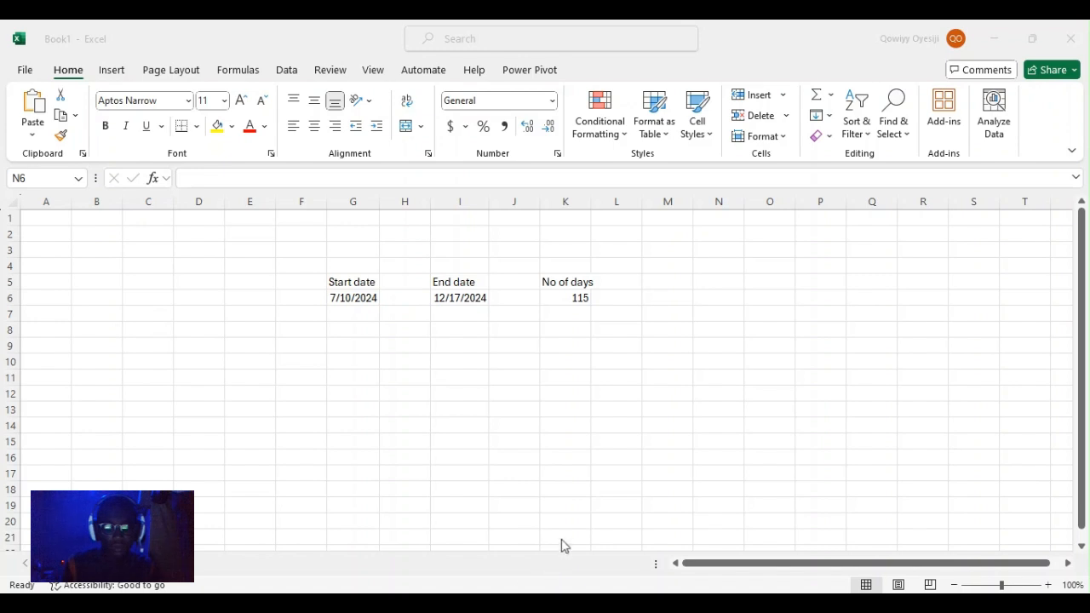
Enter holiday dates 8/20/2024 and 9/12/2024 in N6 and N7
left_click(697, 545)
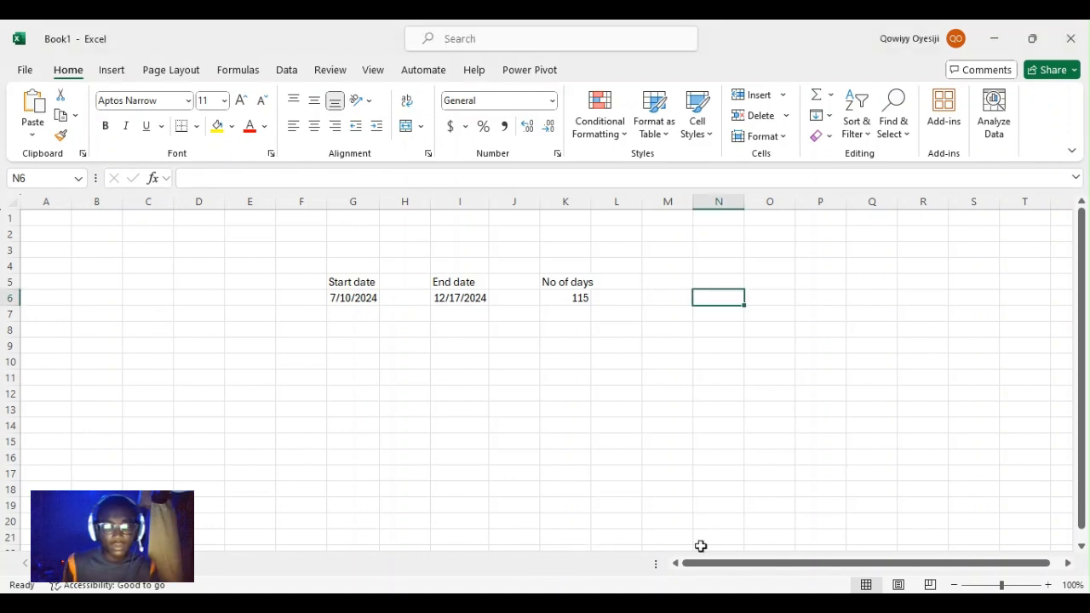
type("8")
key("BackSpace")
type("8/")
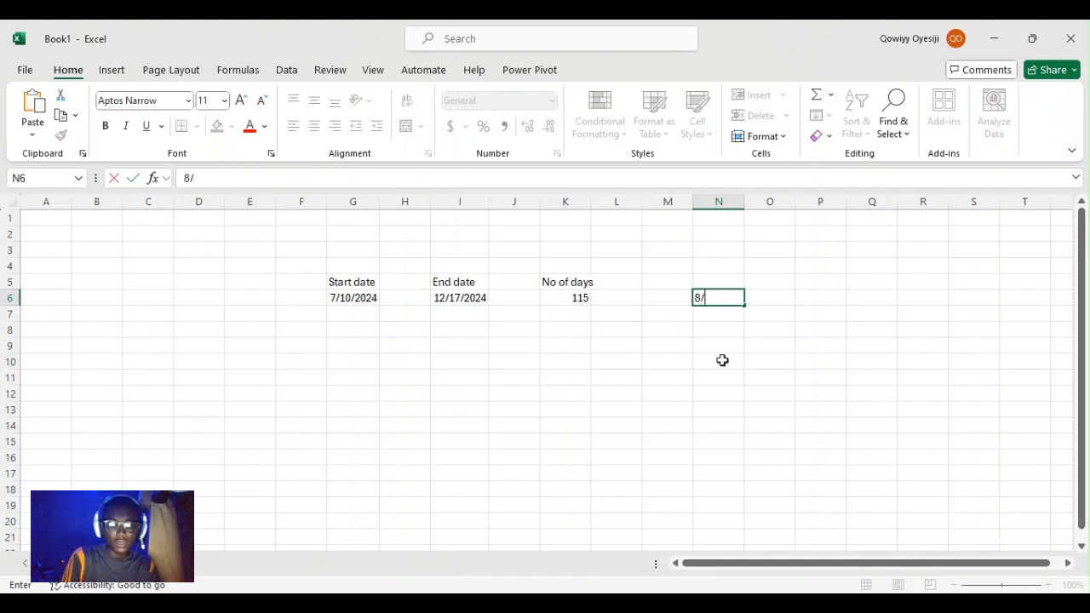
type("20/2024")
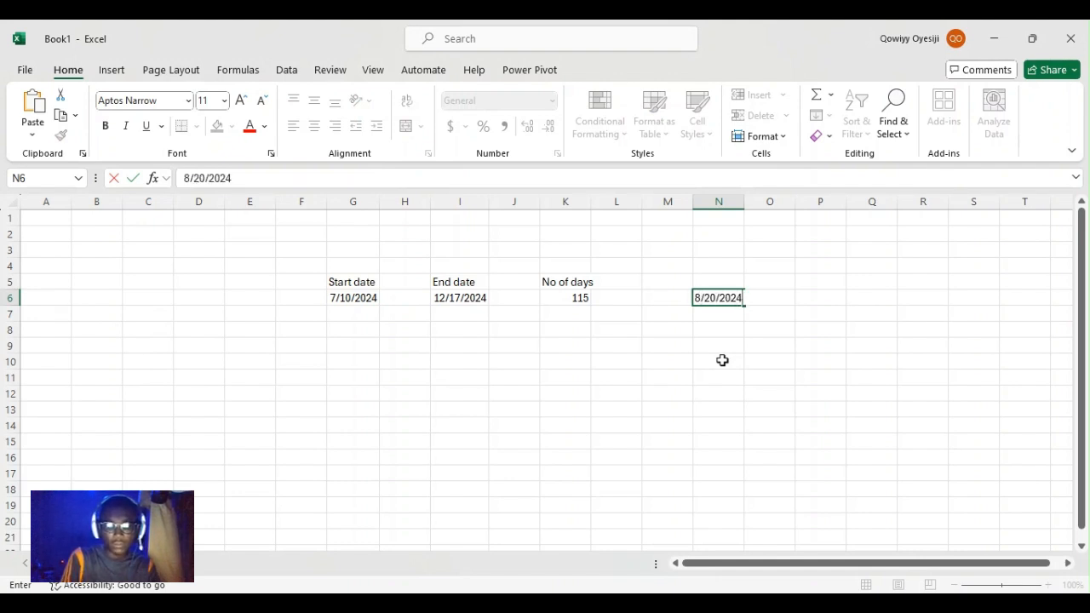
key("Return")
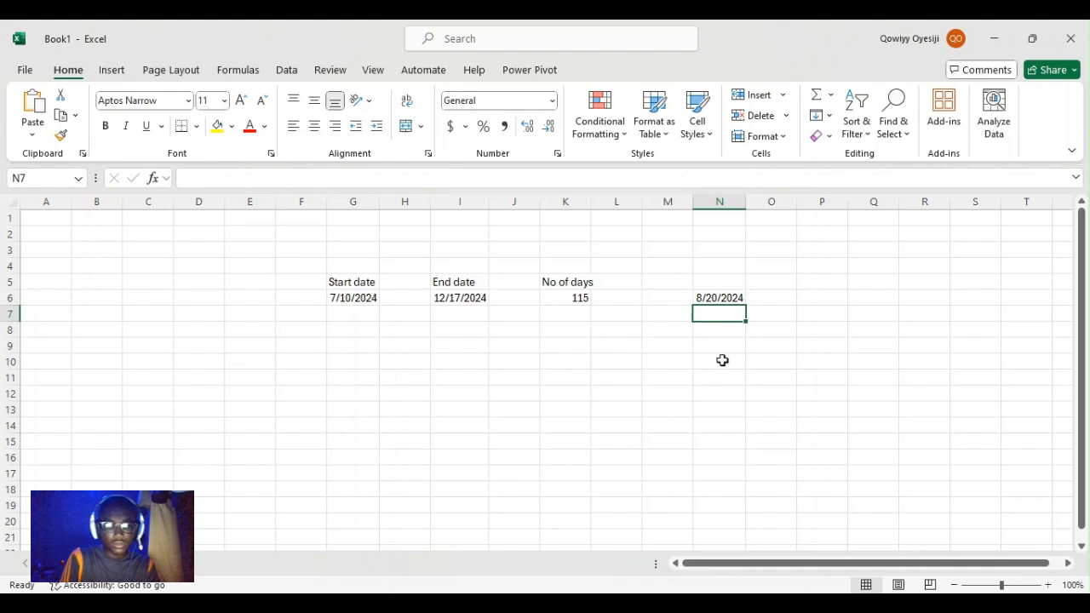
type("9/")
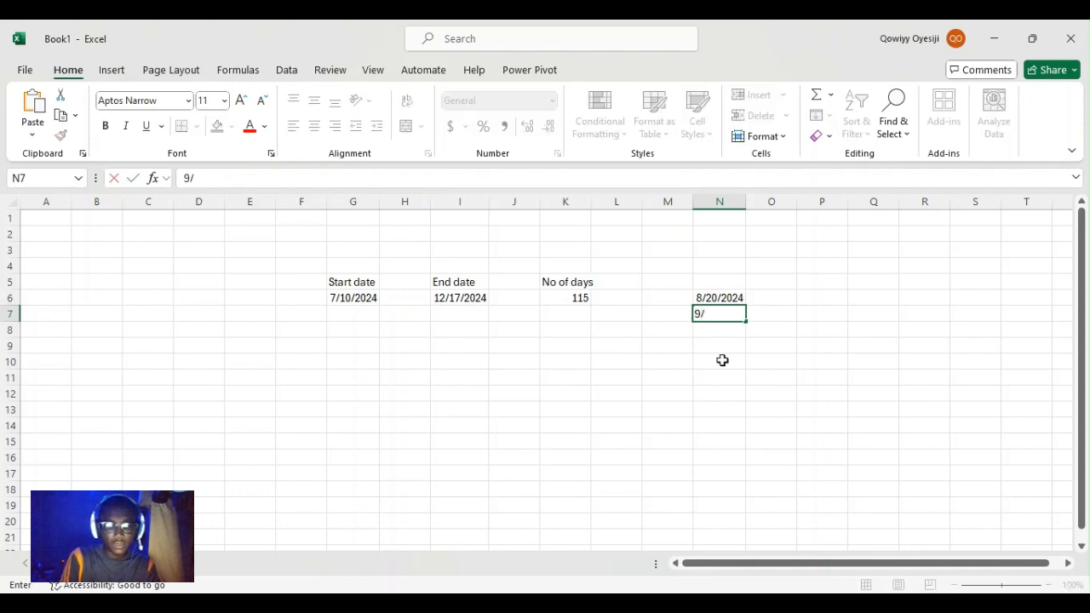
type("12/2024")
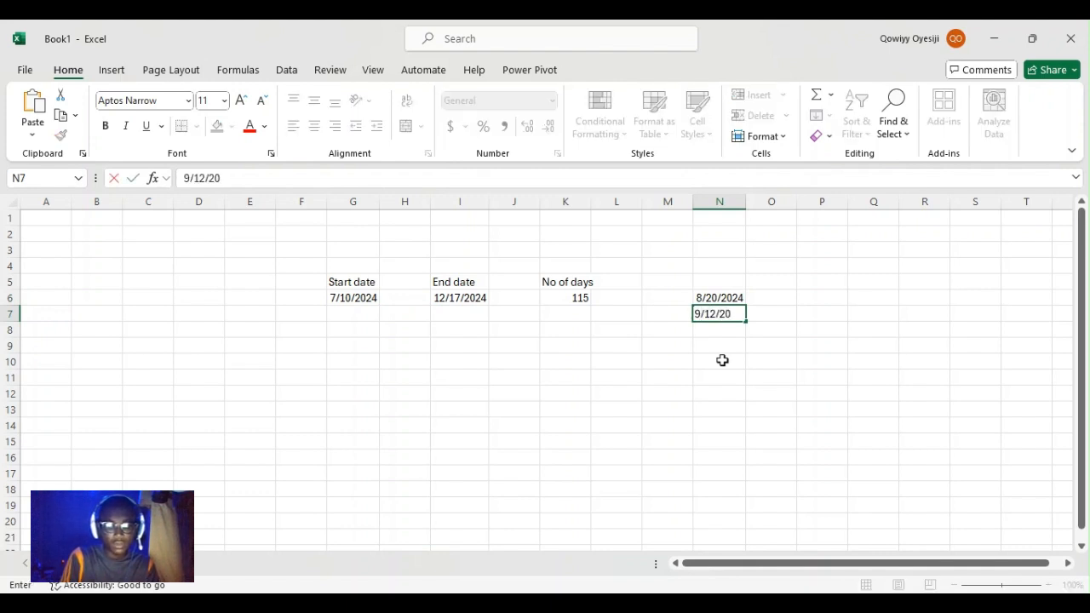
key("ctrl+Return")
key("Return")
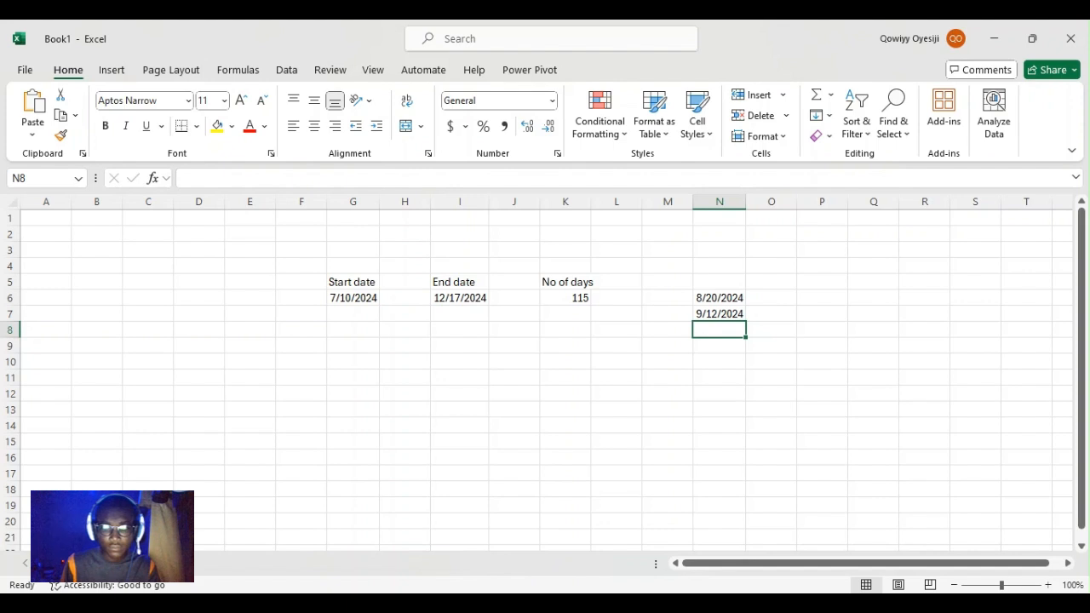
left_click(636, 603)
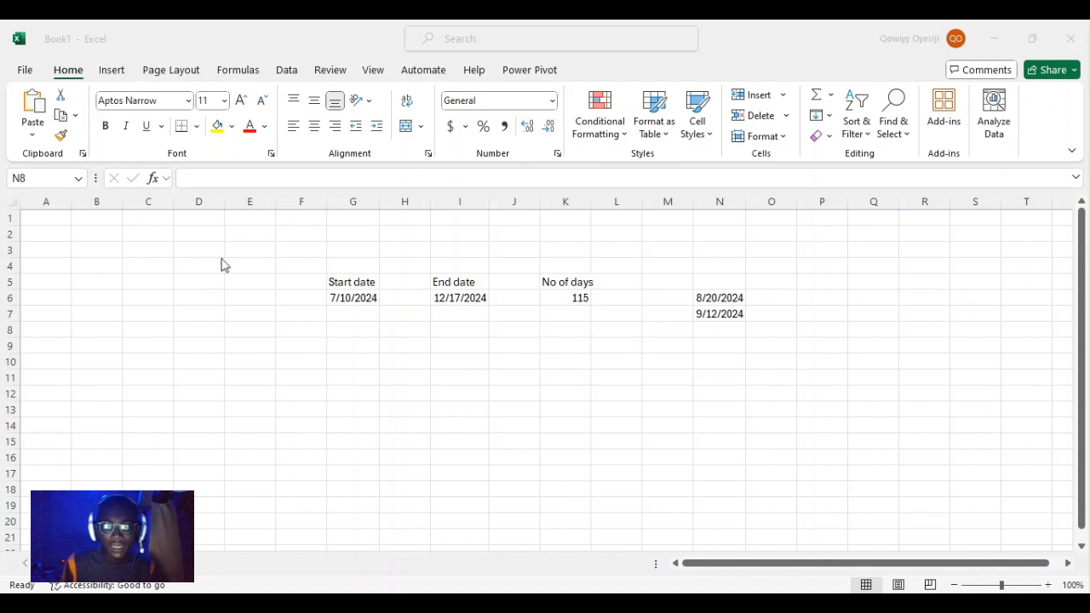
Add holiday dates 10/10/2024 in N8 and 10/20/2024 in N9
left_click(718, 330)
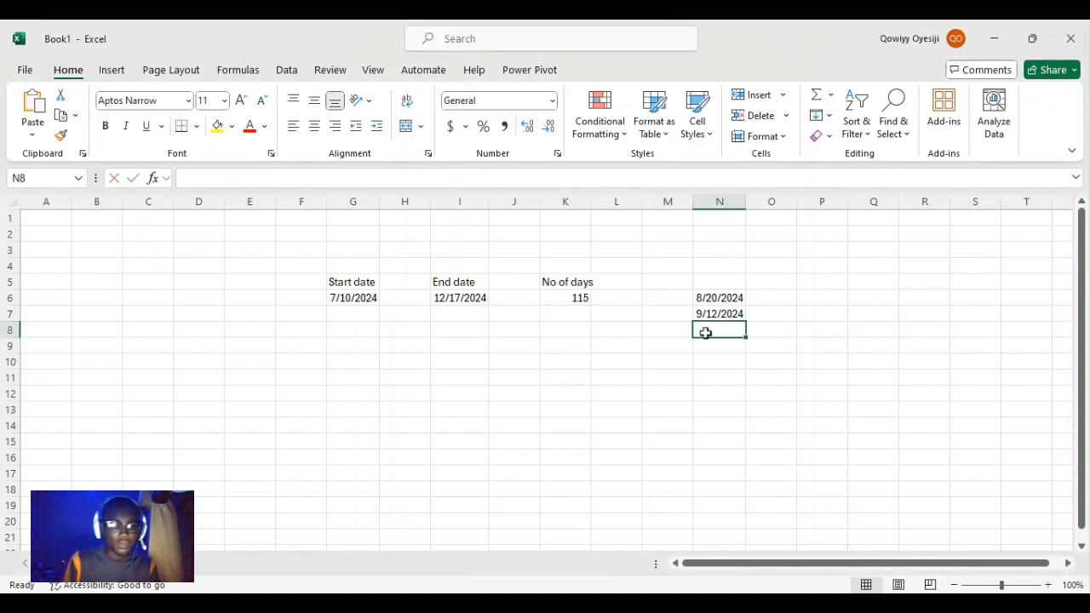
type("20/20")
key("BackSpace")
key("BackSpace")
key("BackSpace")
key("BackSpace")
key("BackSpace")
type("10")
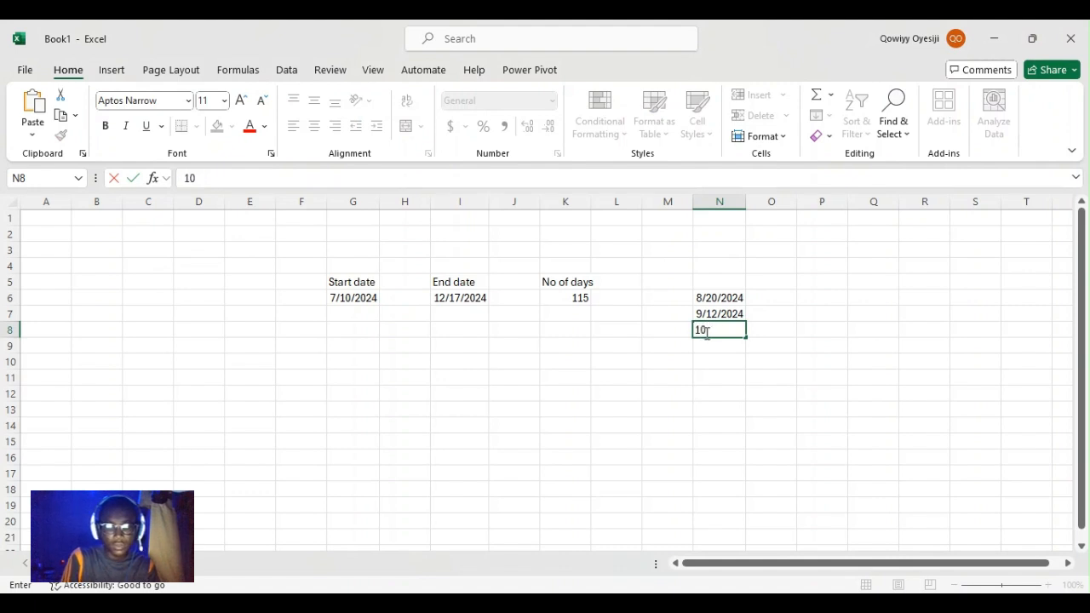
type("/10/2024")
key("Return")
type("10/20")
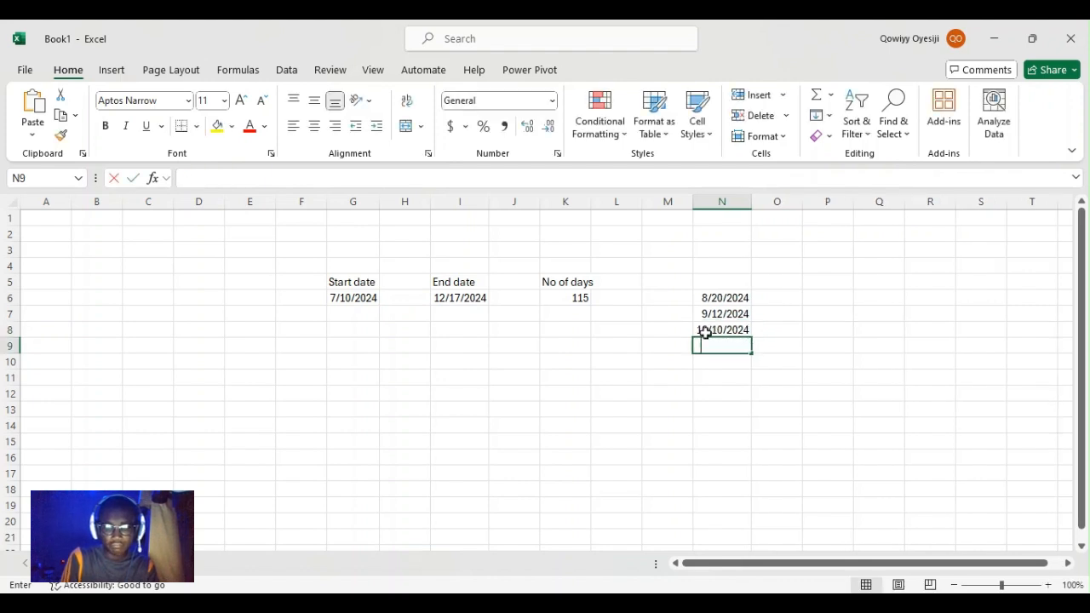
type("/2024")
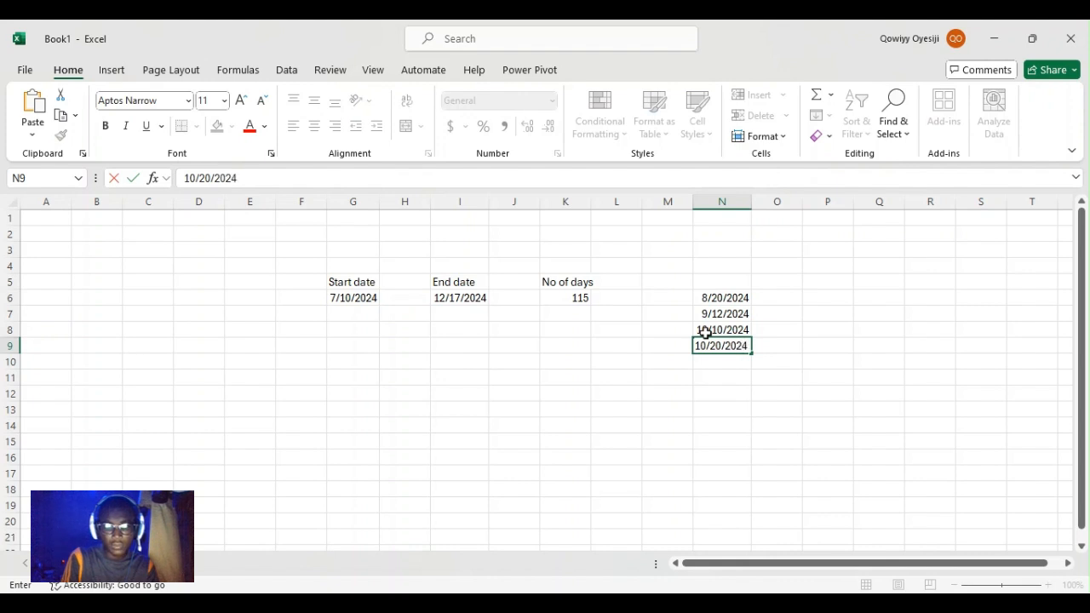
key("Return")
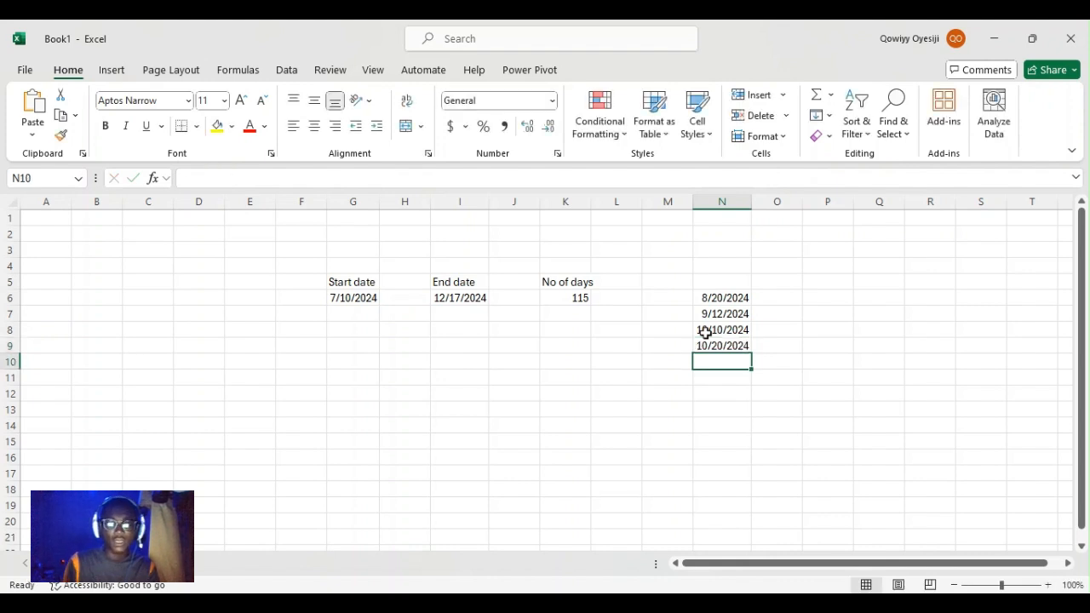
Change K6 to =NETWORKDAYS(G6,I6,N6:N9) so holidays are excluded, giving 112
double_click(579, 297)
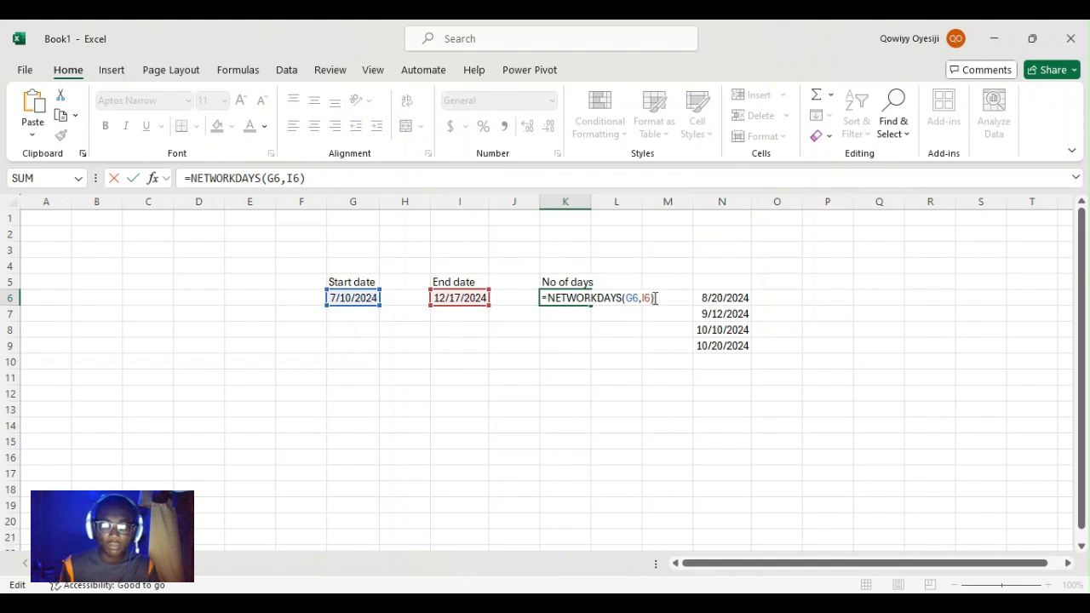
key("BackSpace")
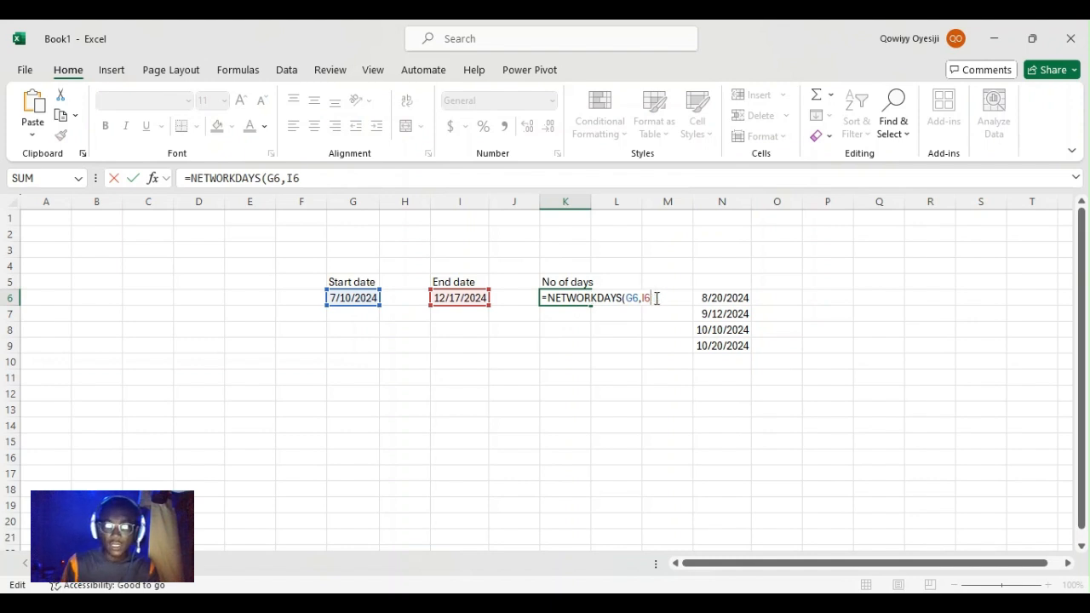
type(",")
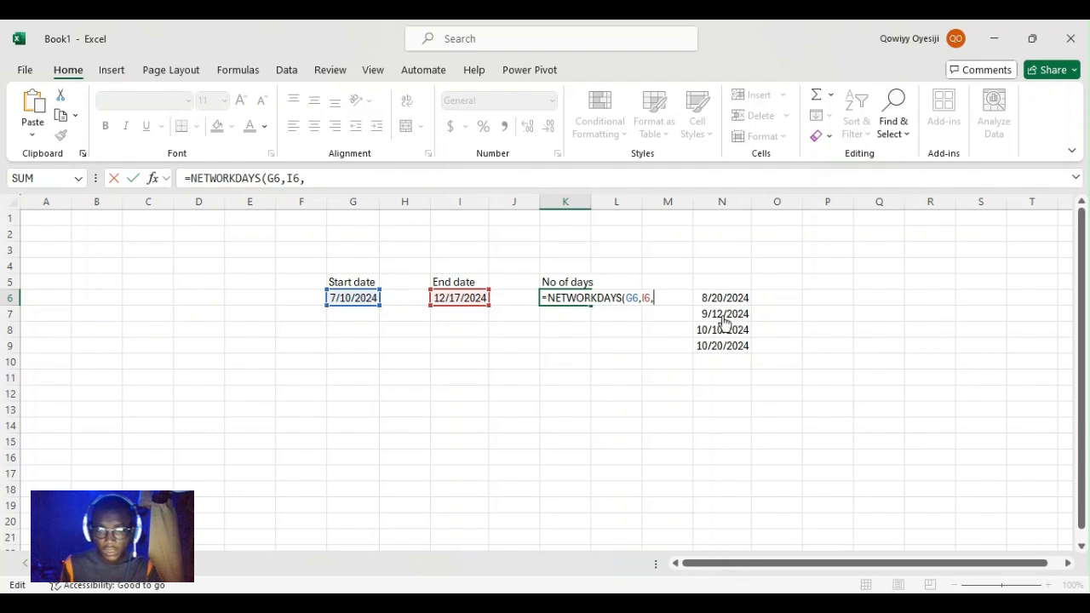
left_click_drag(725, 297, 738, 345)
type(")")
key("Return")
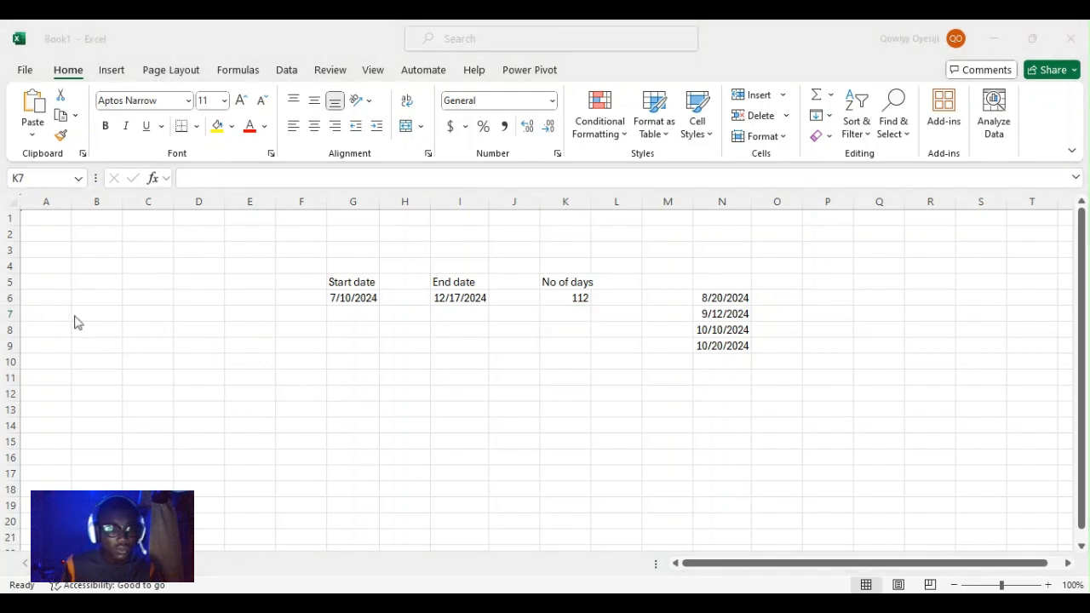
left_click(862, 380)
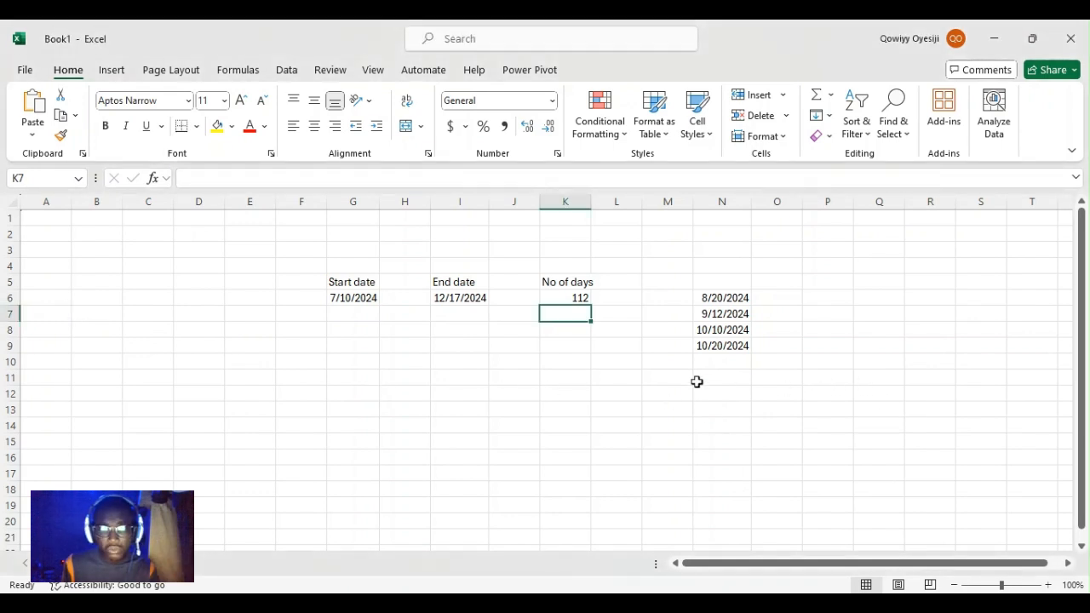
left_click(708, 295)
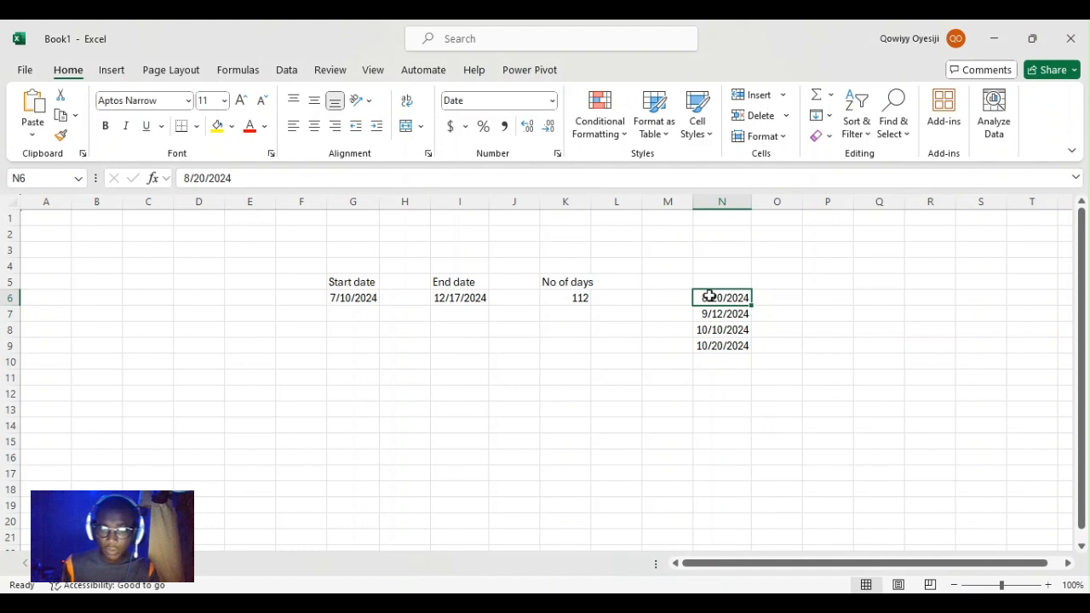
left_click(715, 313)
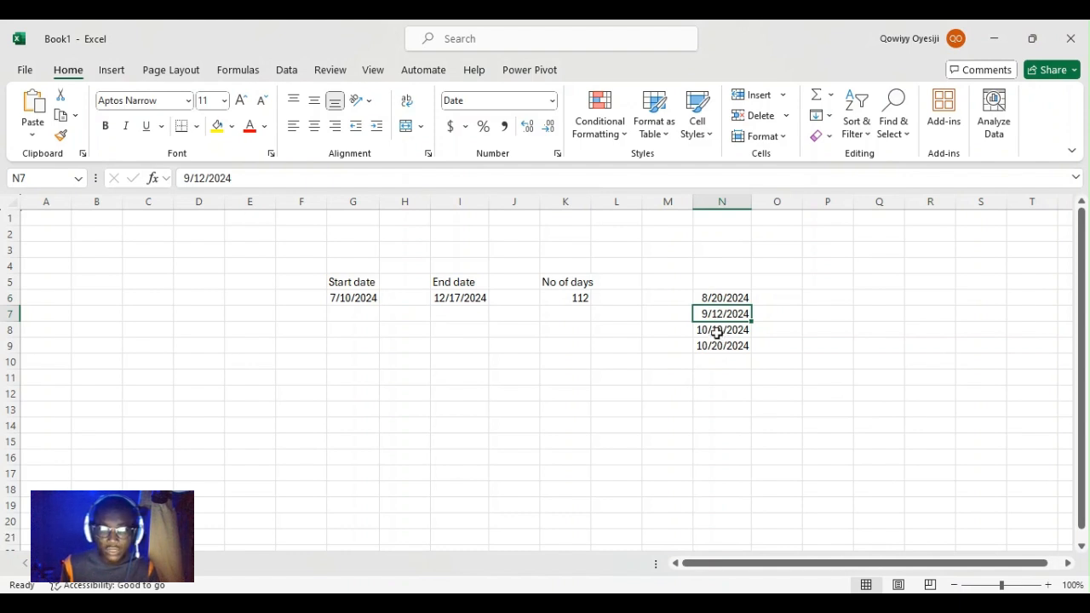
left_click(714, 346)
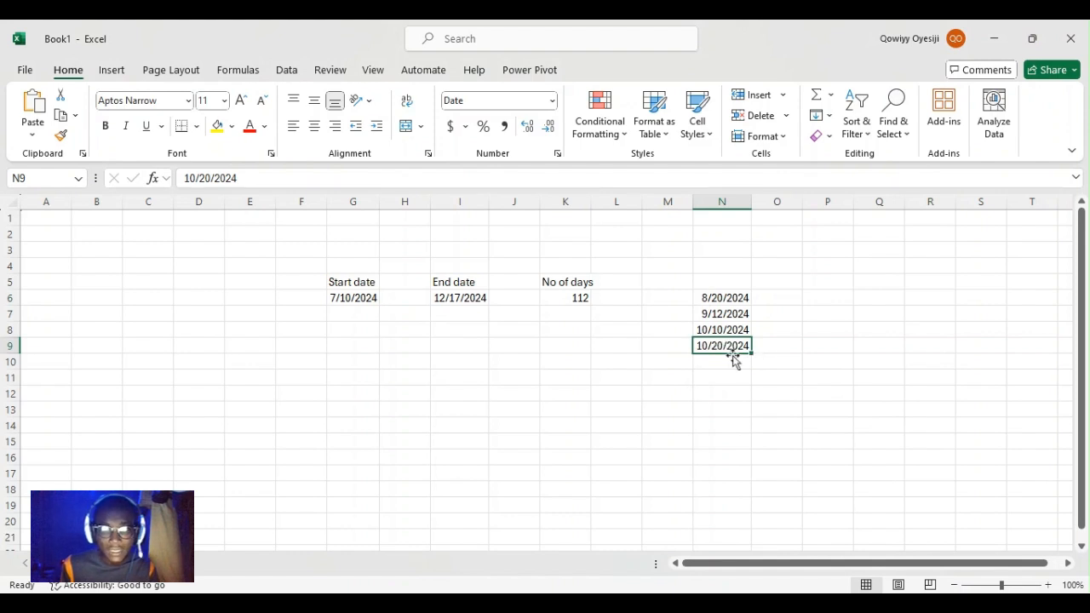
left_click(561, 298)
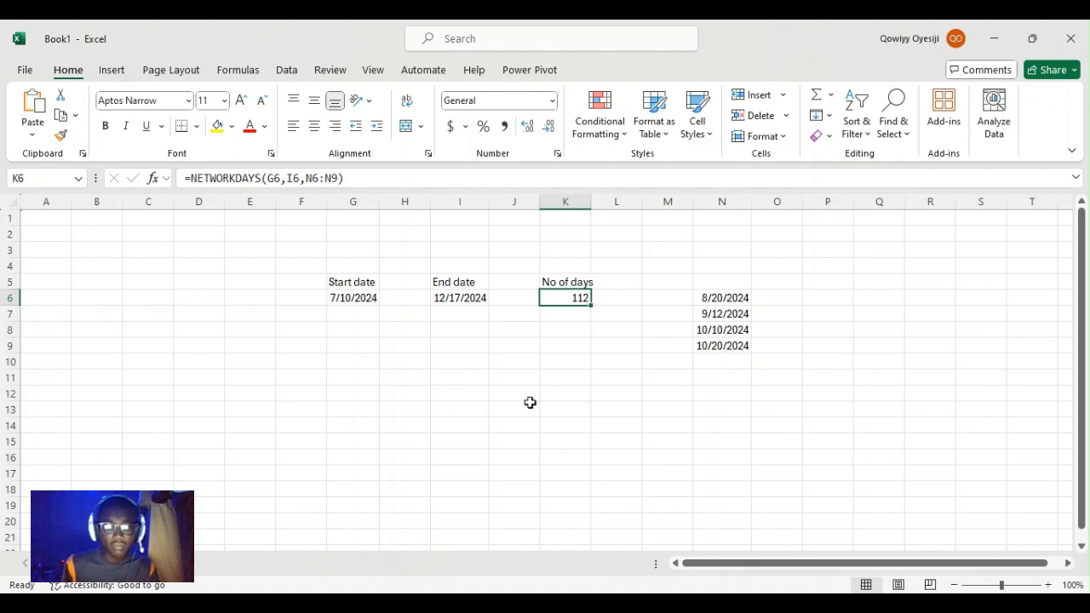
Type the channel tag in J13 and autofit column J to fit it
left_click(529, 403)
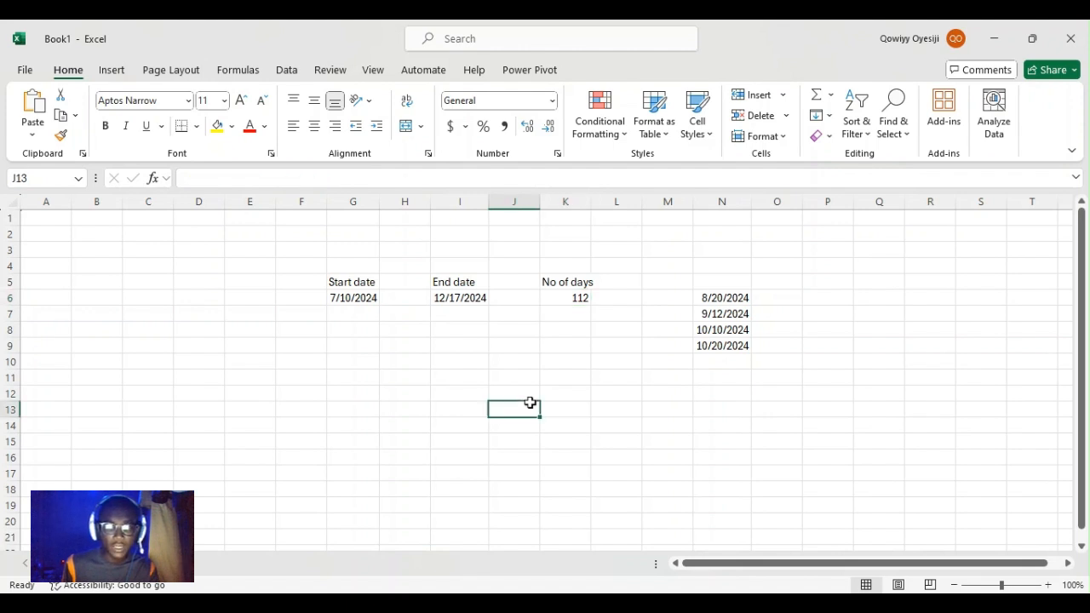
type("Le")
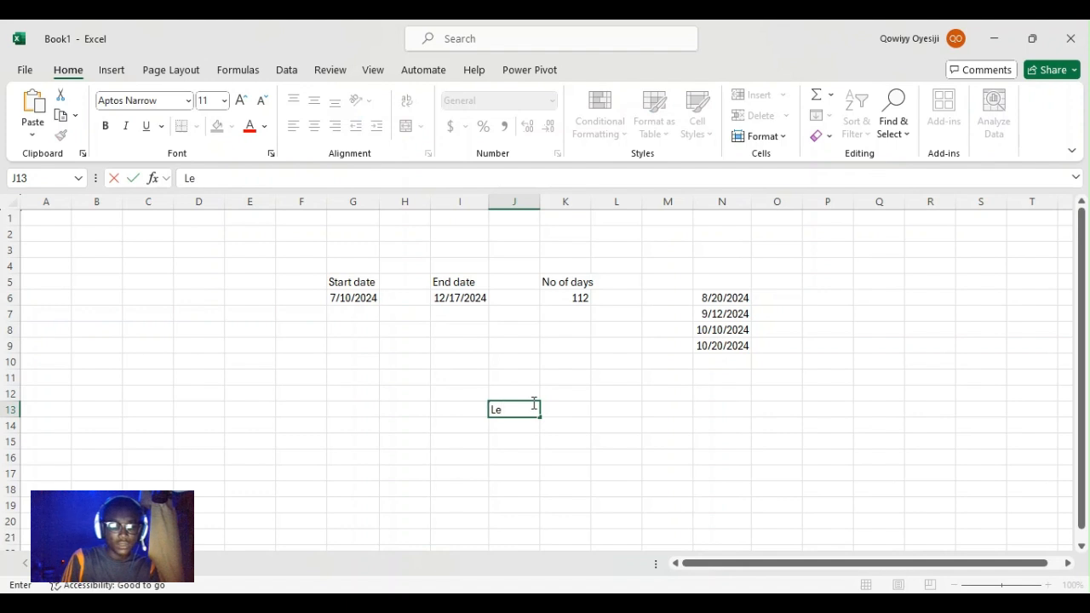
type("arnWi")
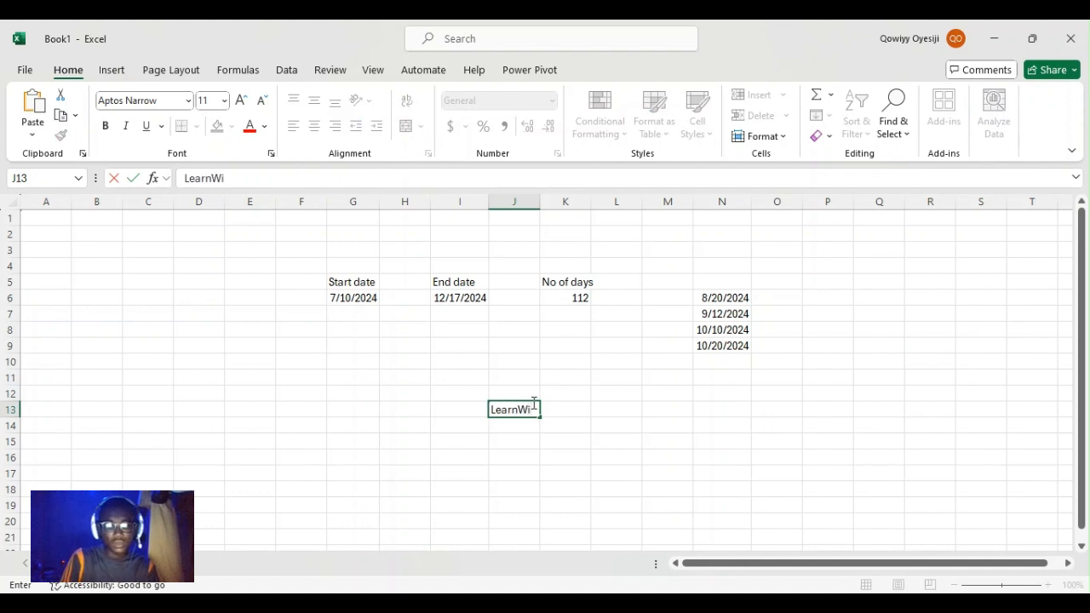
type("thQowiyy")
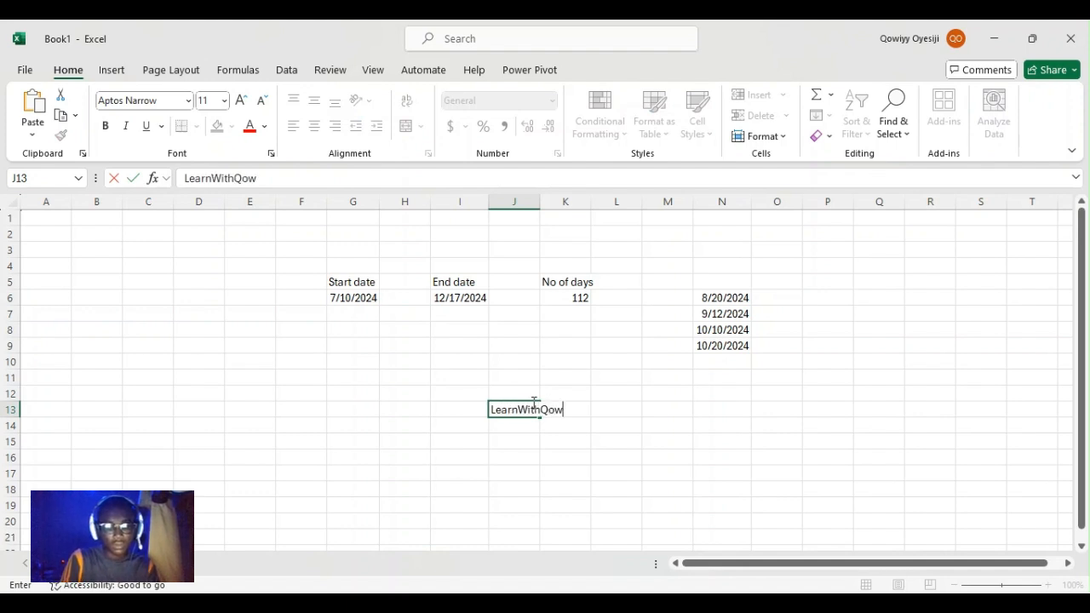
key("Return")
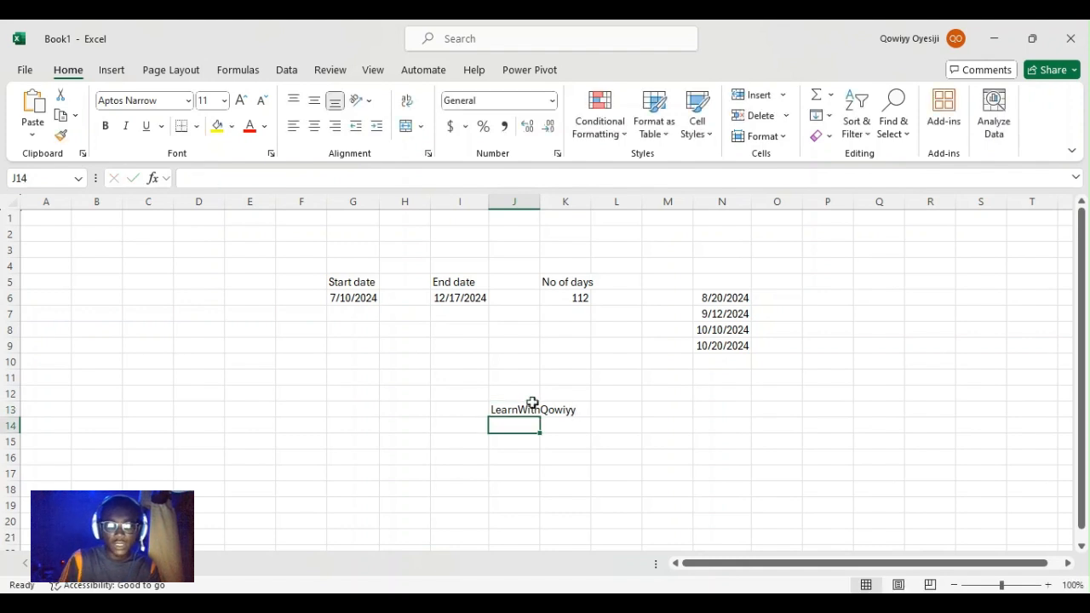
double_click(539, 202)
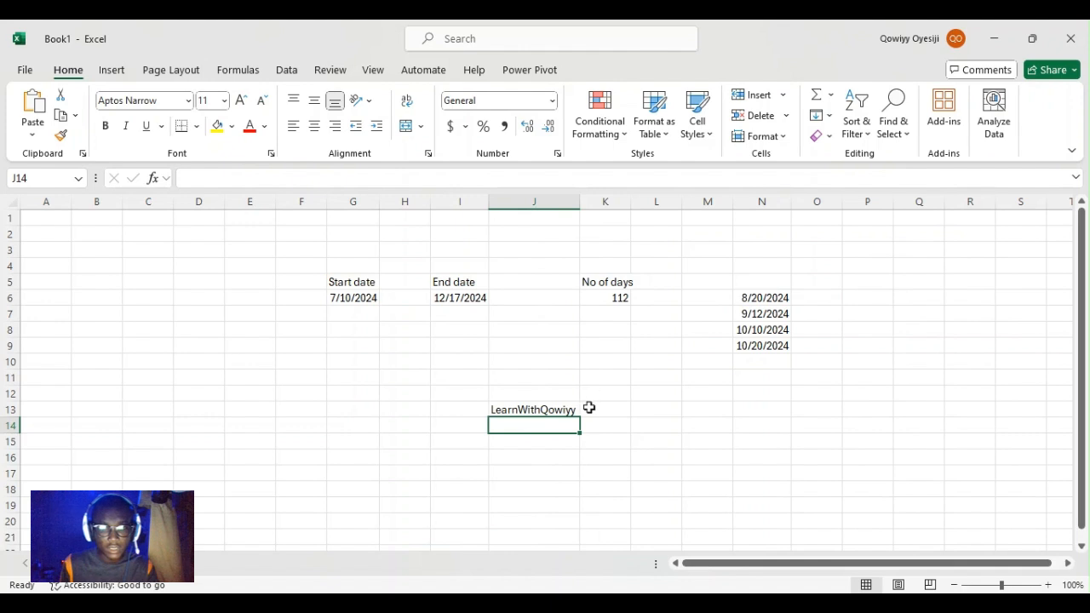
left_click(554, 411)
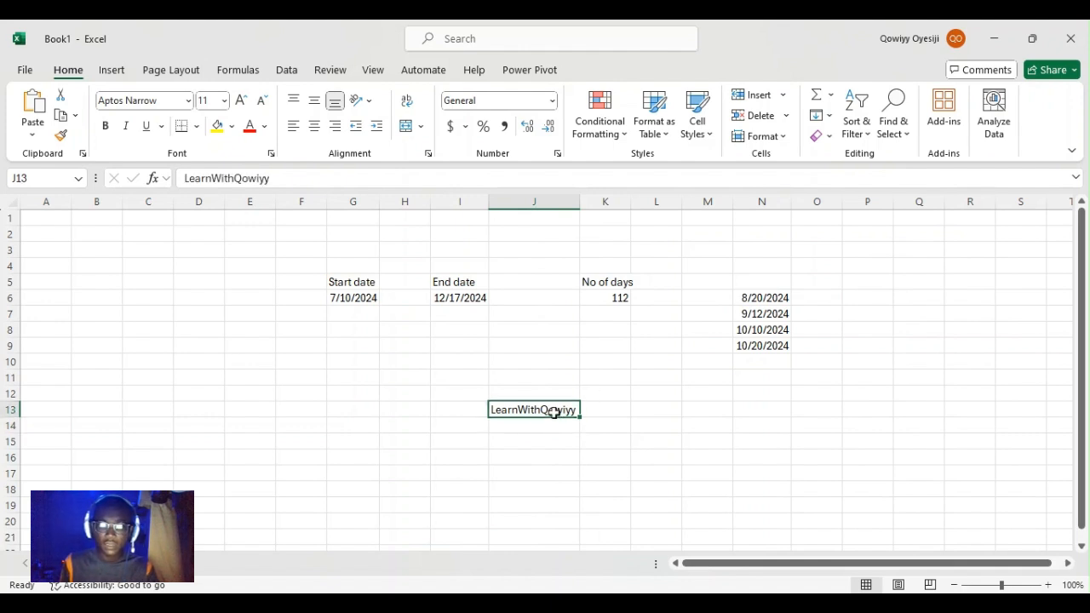
mouse_move(553, 412)
left_mouse_down()
mouse_move(555, 379)
mouse_move(557, 401)
left_mouse_up()
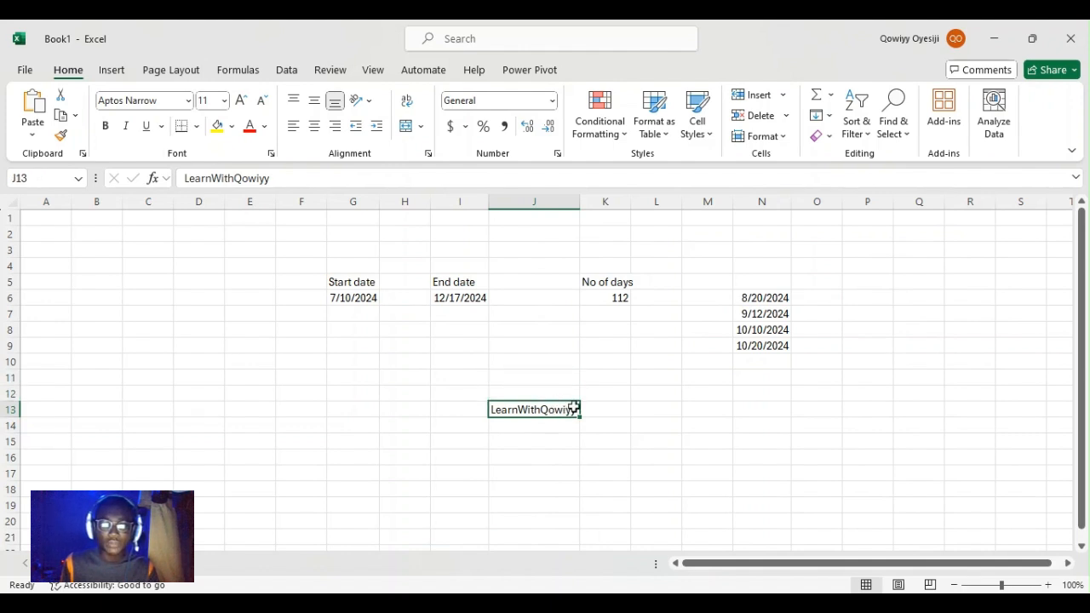